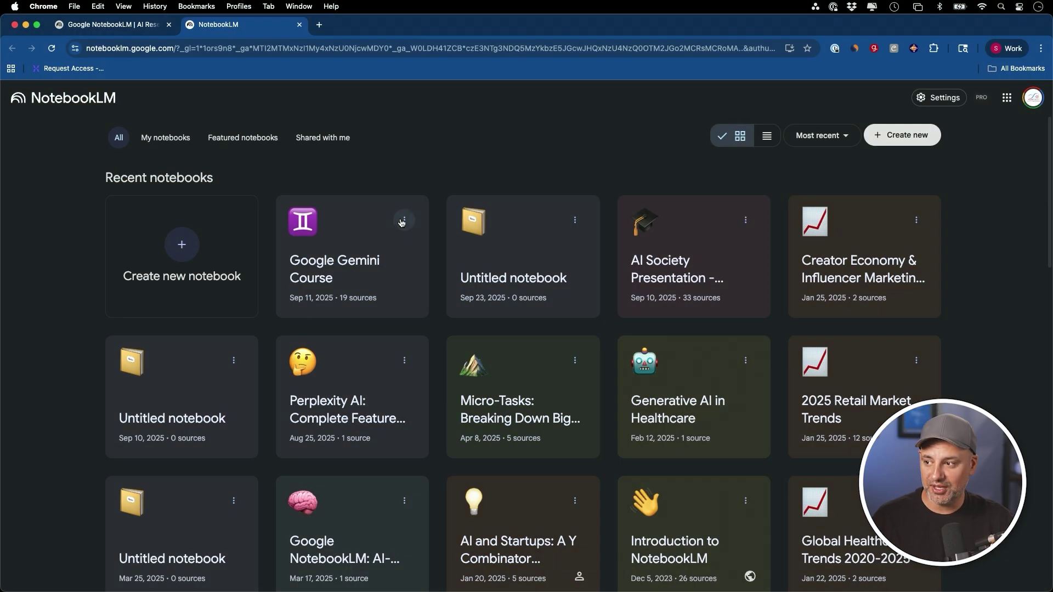
- Open the 'Google Gemini Course' notebook card from the NotebookLM home page
click(191, 252)
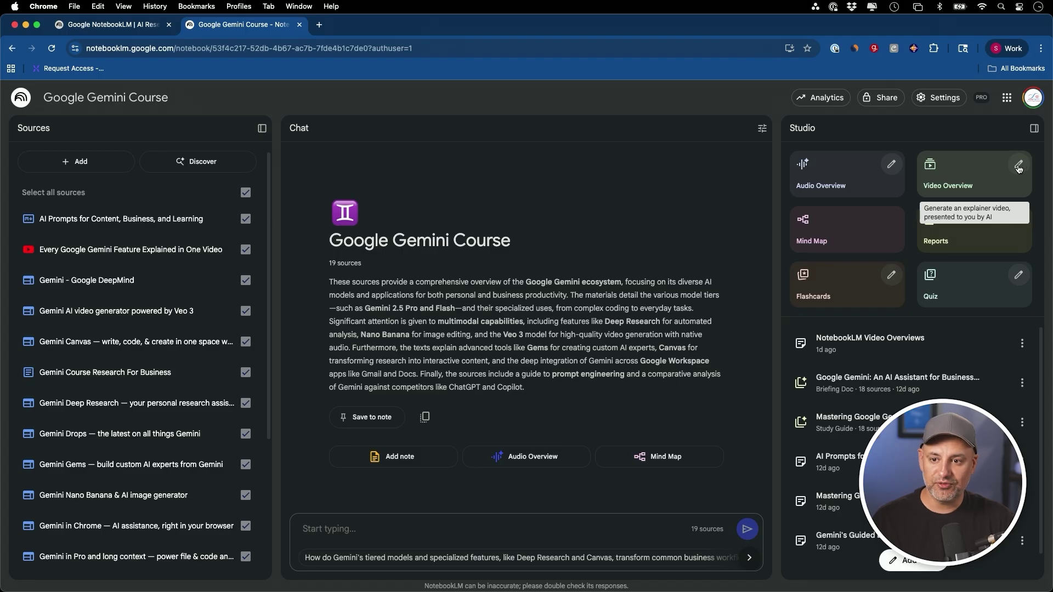
click(1019, 165)
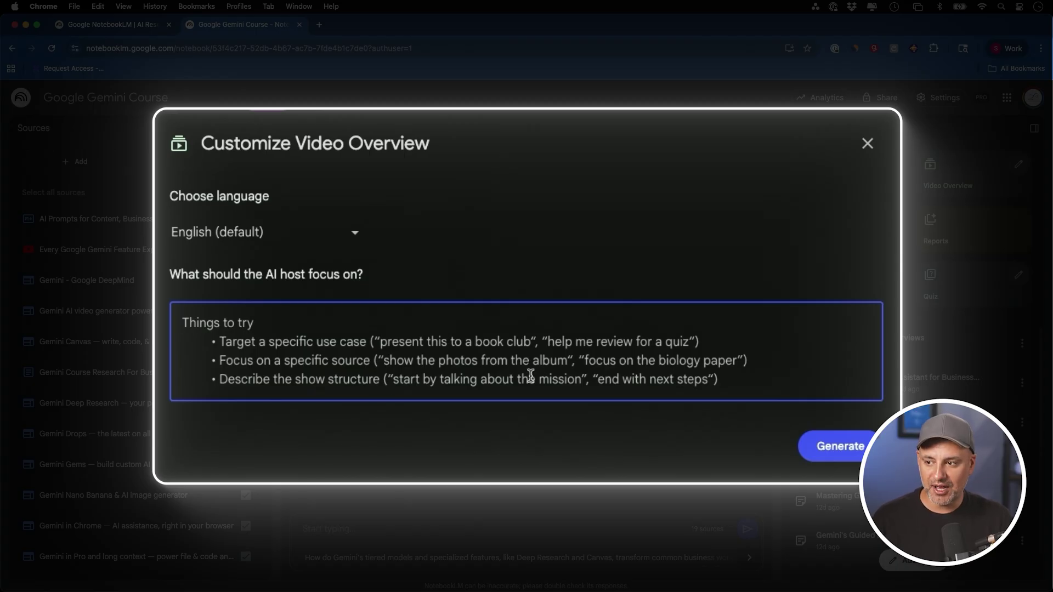
click(867, 143)
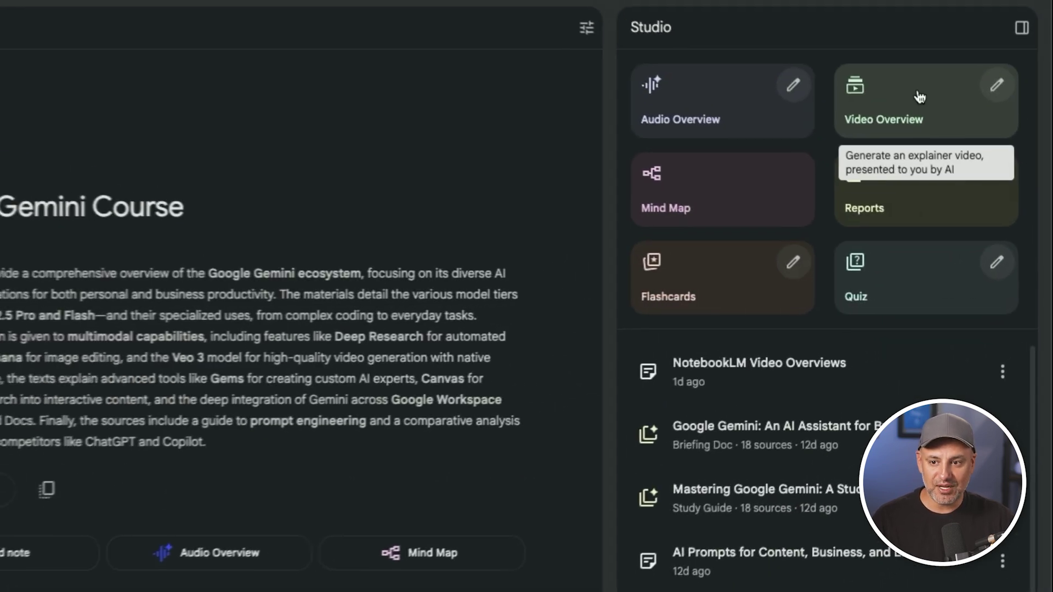
- Generate a default Video Overview from the 19 sources, producing 'Decoding Google Gemini'
click(918, 94)
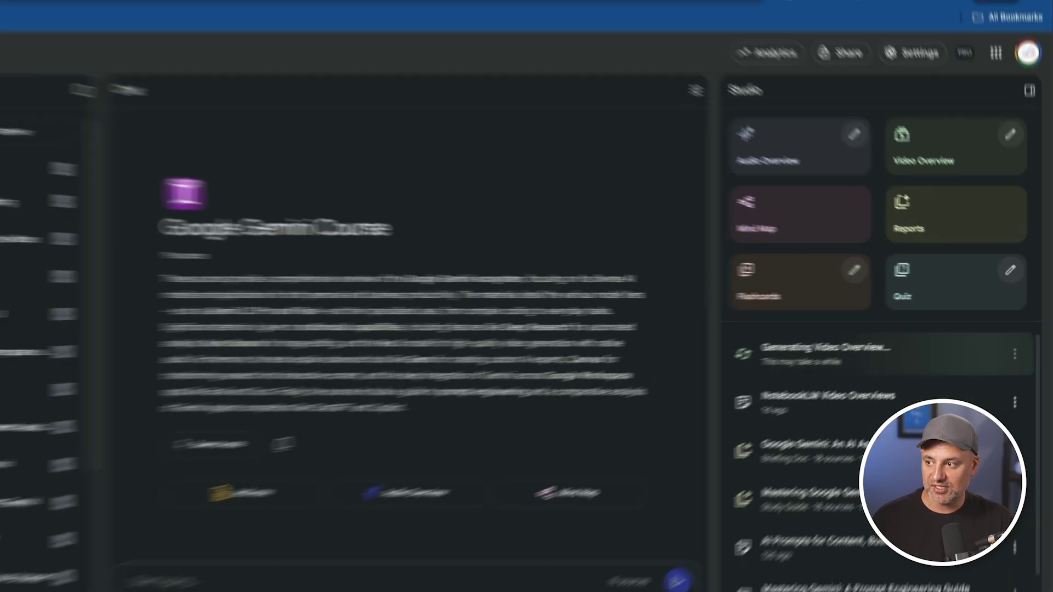
scroll(144, 438, down, 5)
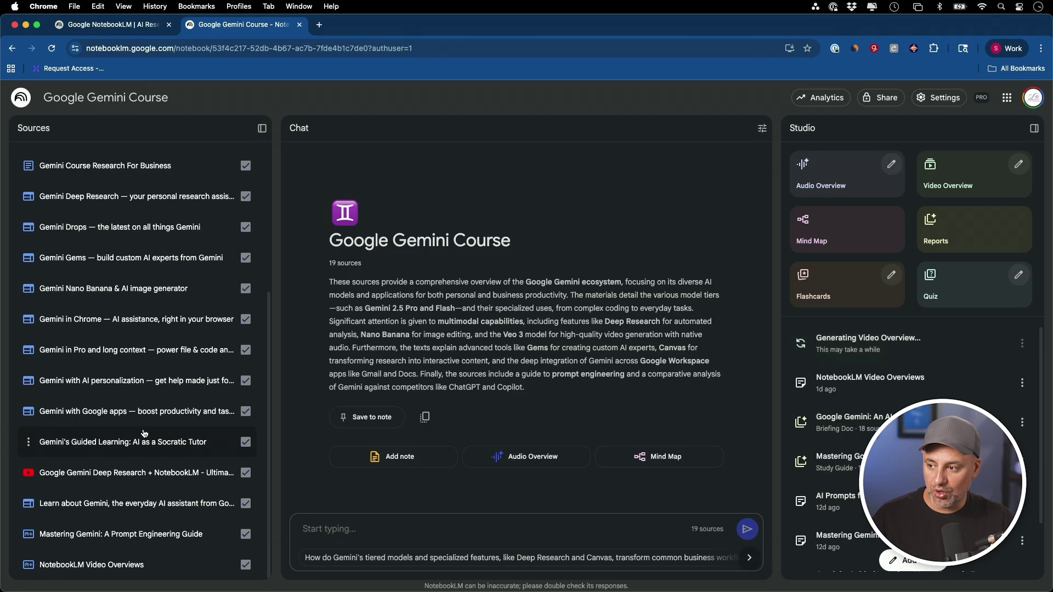
scroll(146, 467, up, 5)
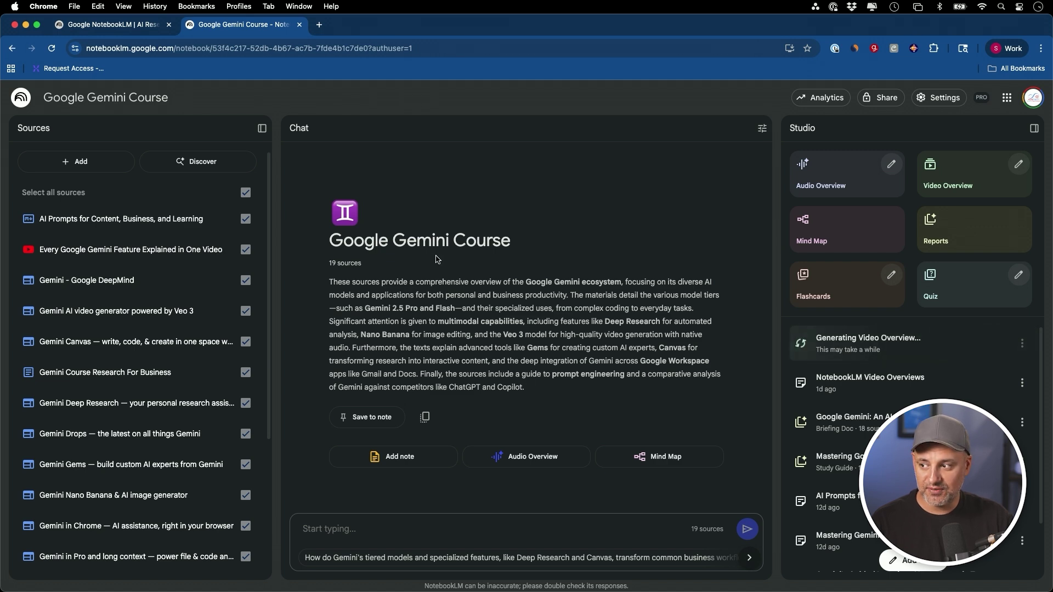
scroll(117, 435, down, 5)
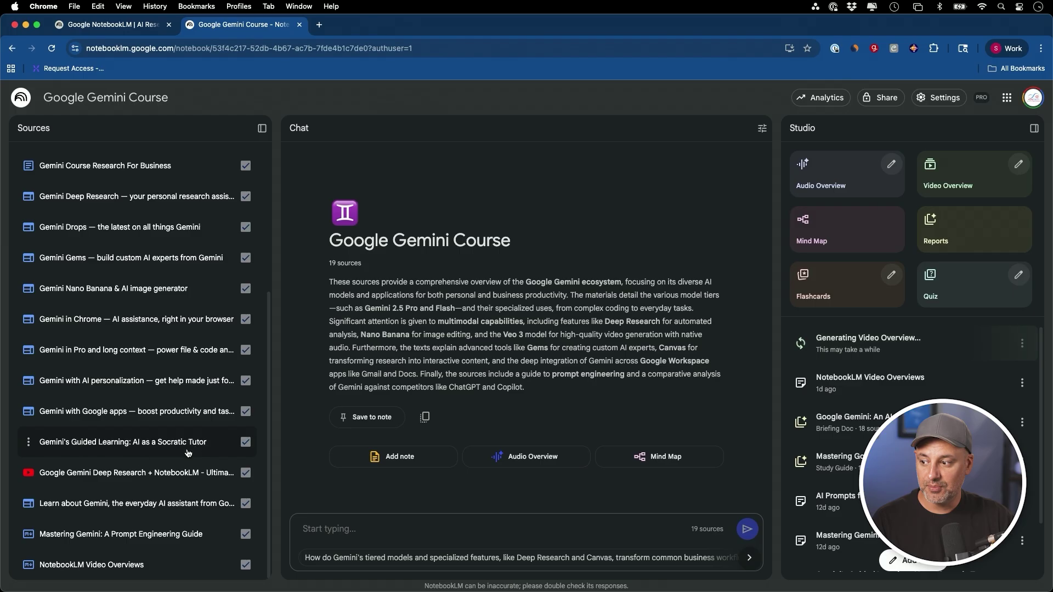
scroll(155, 468, up, 5)
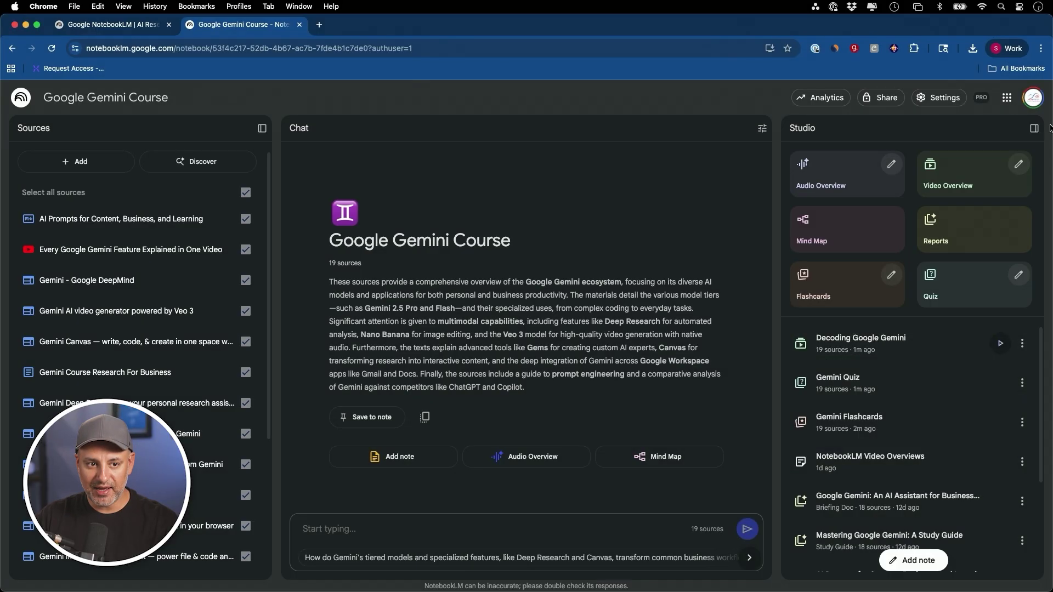
click(1034, 129)
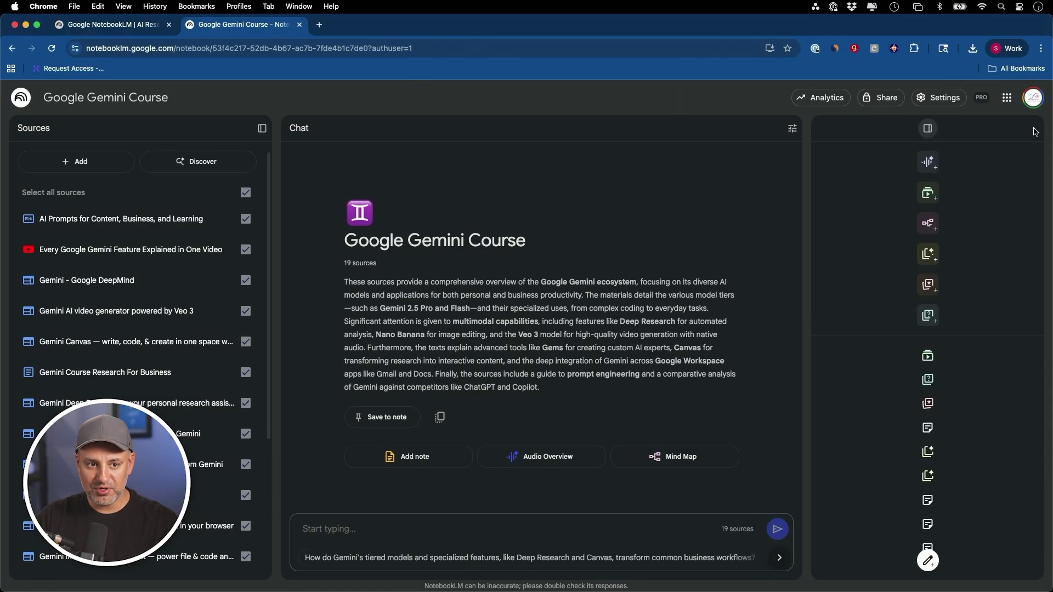
click(1034, 129)
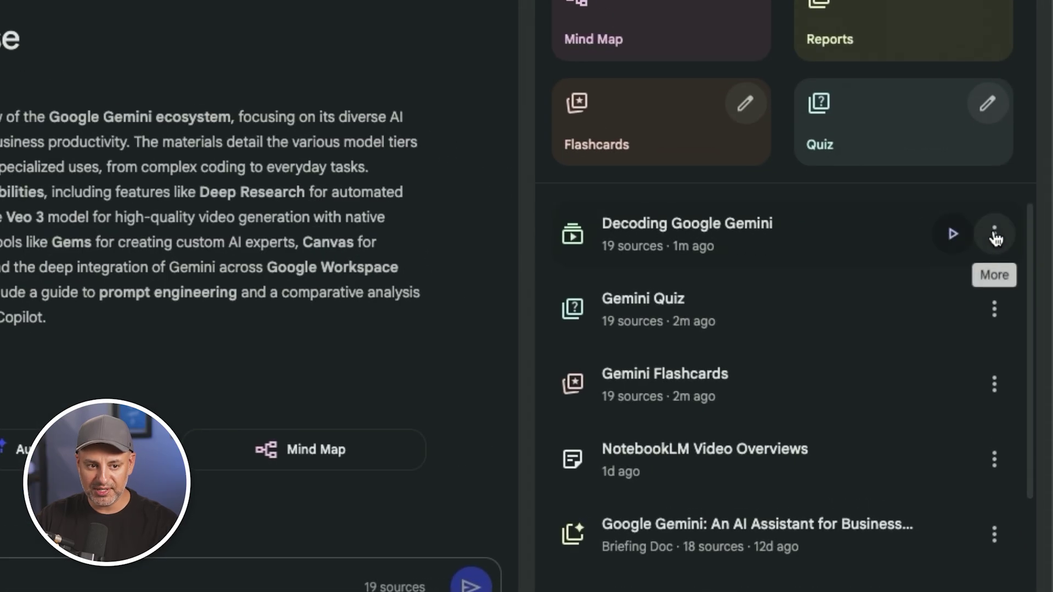
click(995, 235)
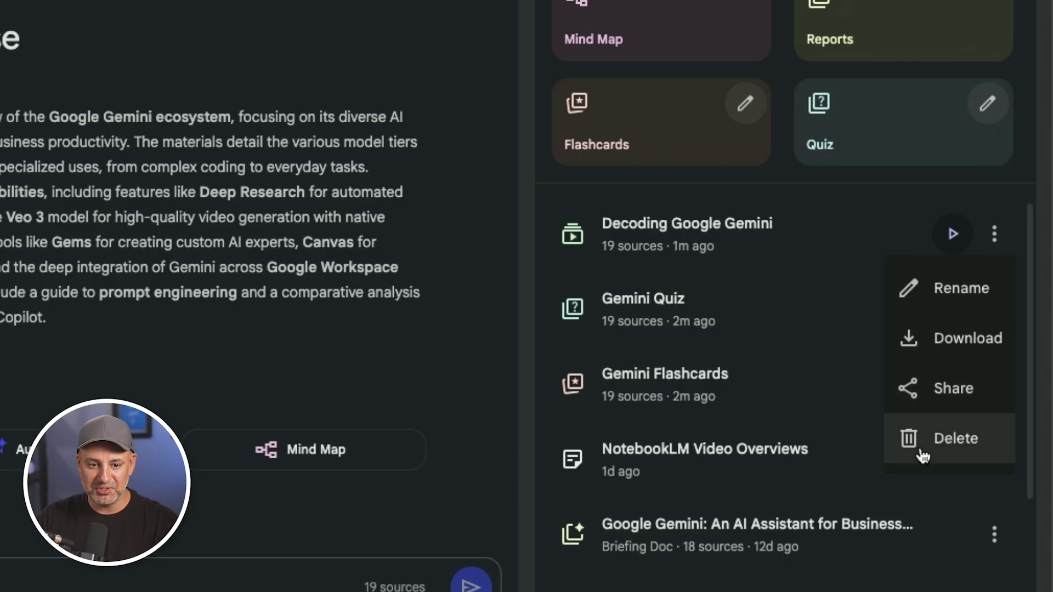
click(844, 213)
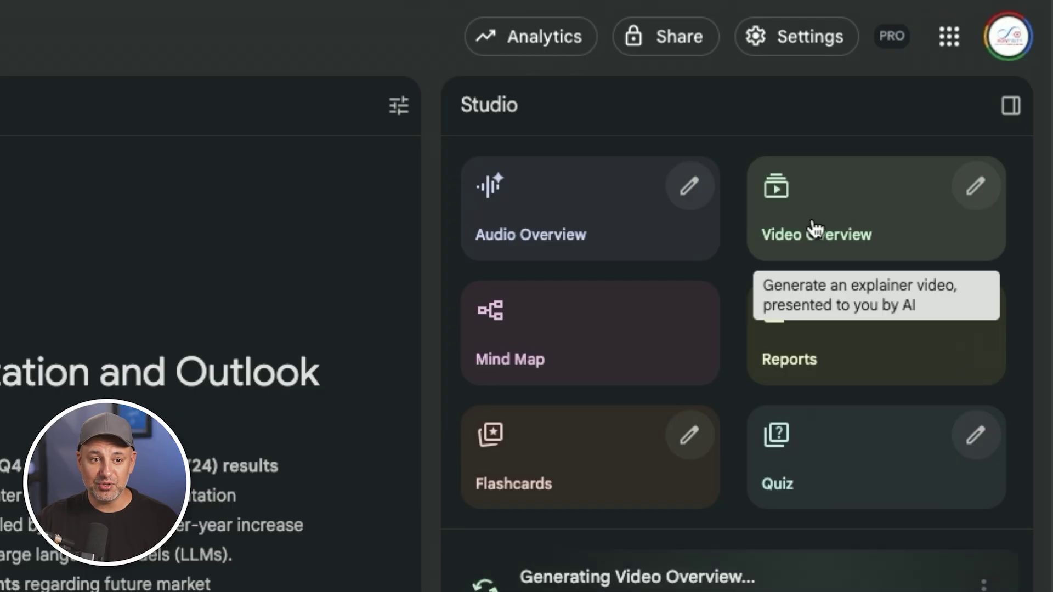
click(976, 186)
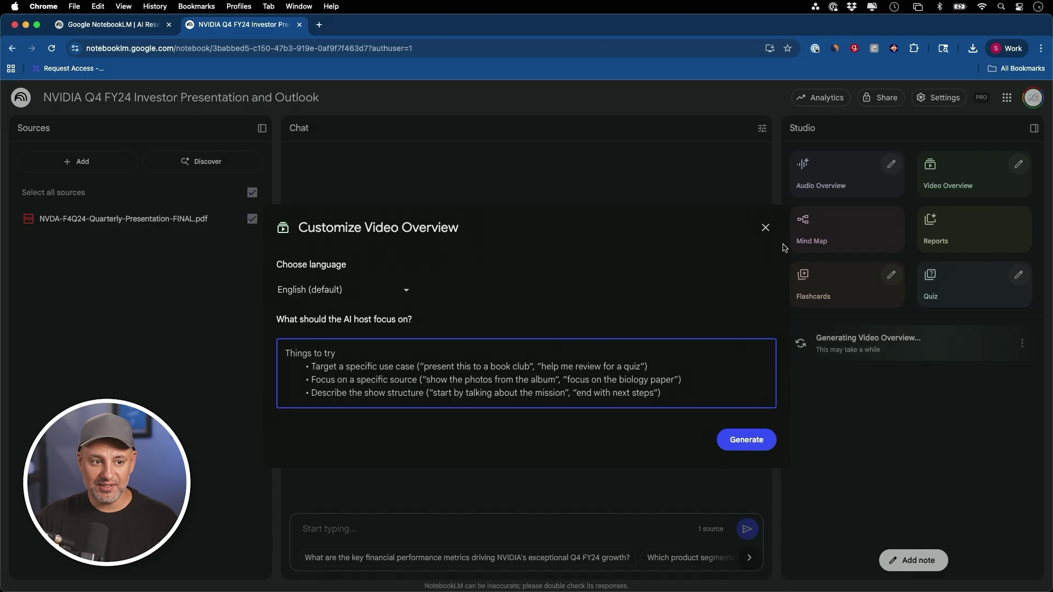
click(764, 228)
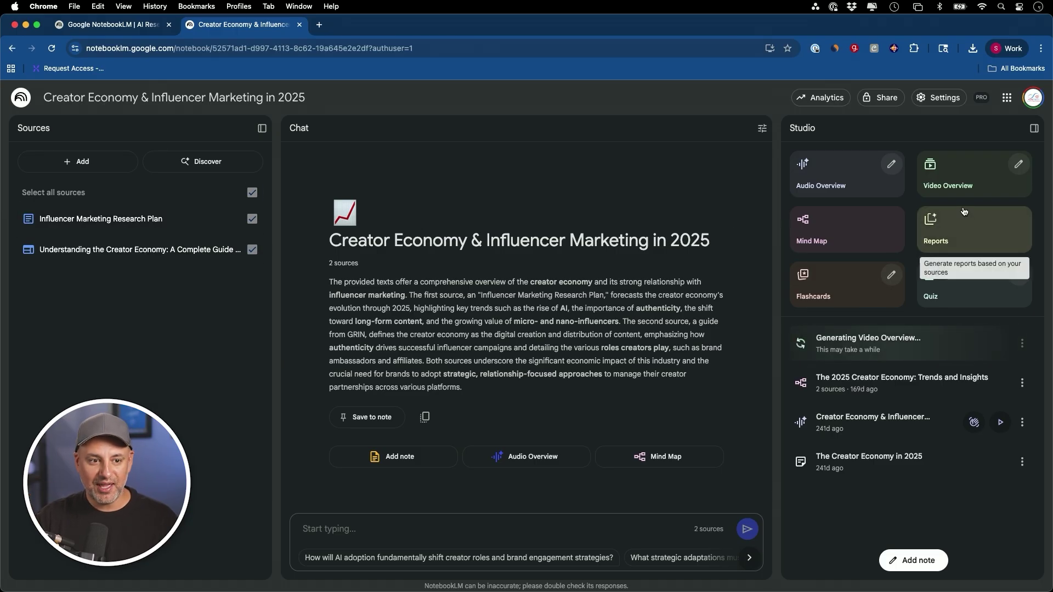
- Generate a Video Overview with the focus 'explain this like I'm a beginner to marketing'
click(968, 175)
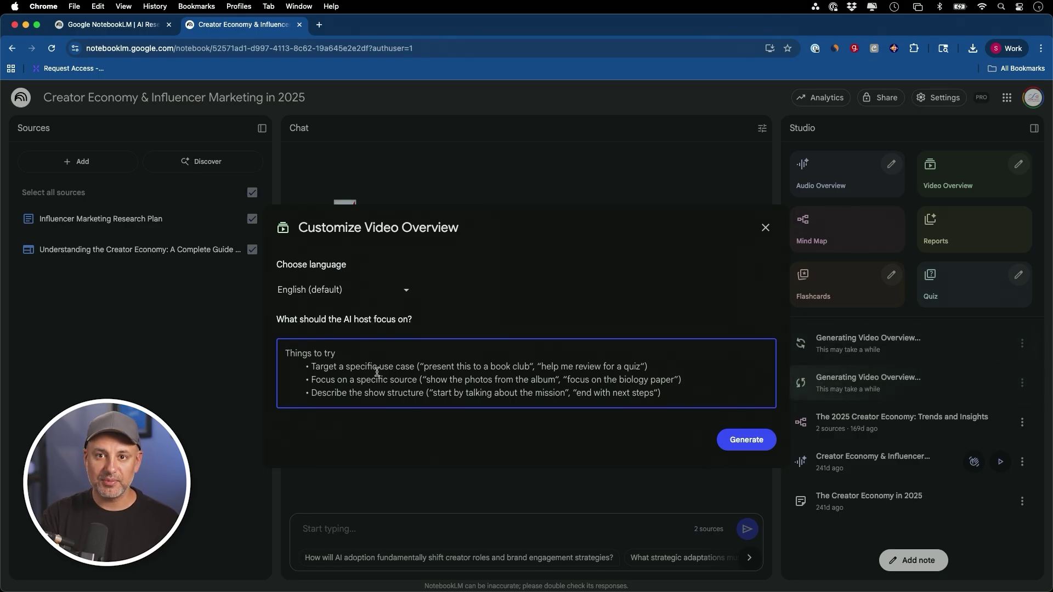
text(explain this like I'm a beginner to marketing)
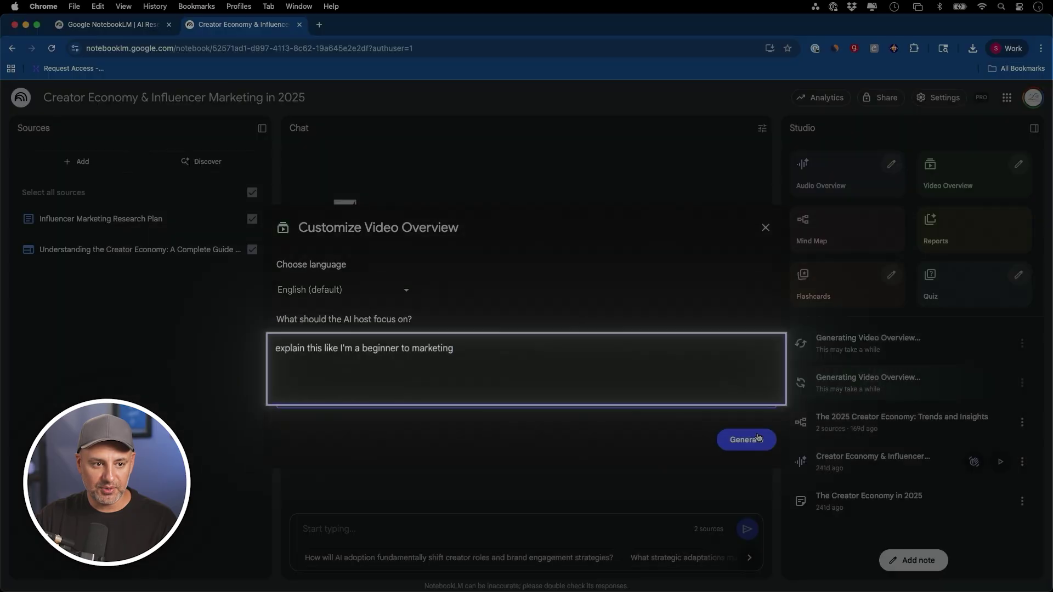
click(747, 440)
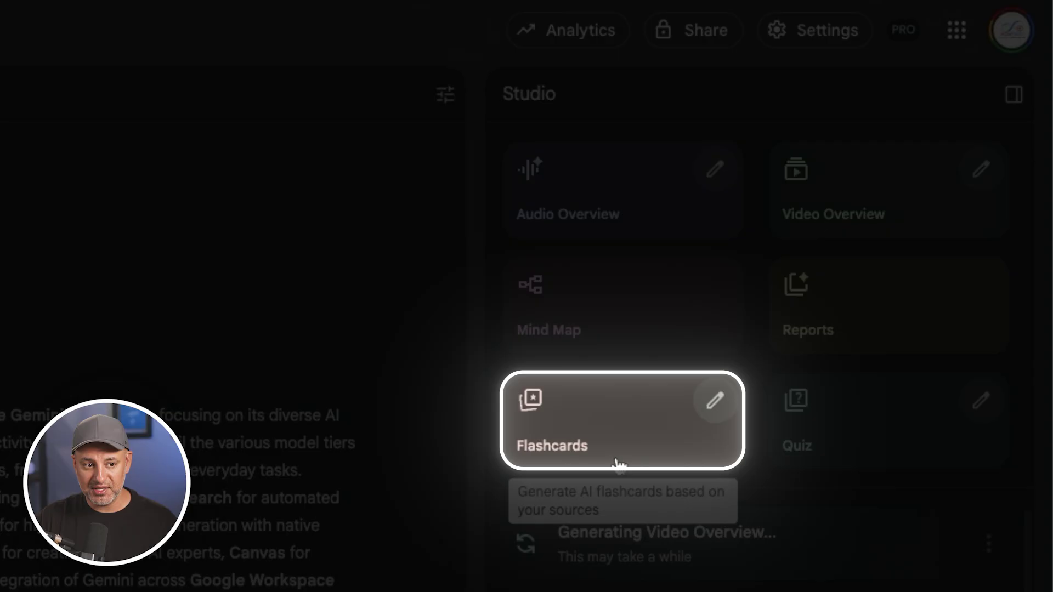
- Generate flashcards and a quiz from the sources, viewing then closing the quiz customisation options
click(615, 418)
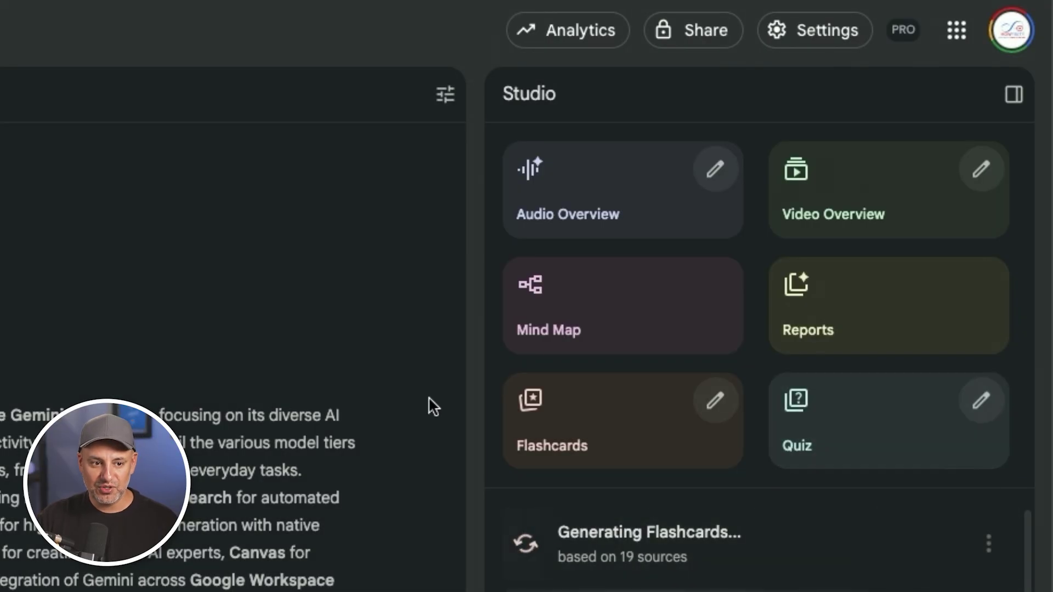
click(847, 435)
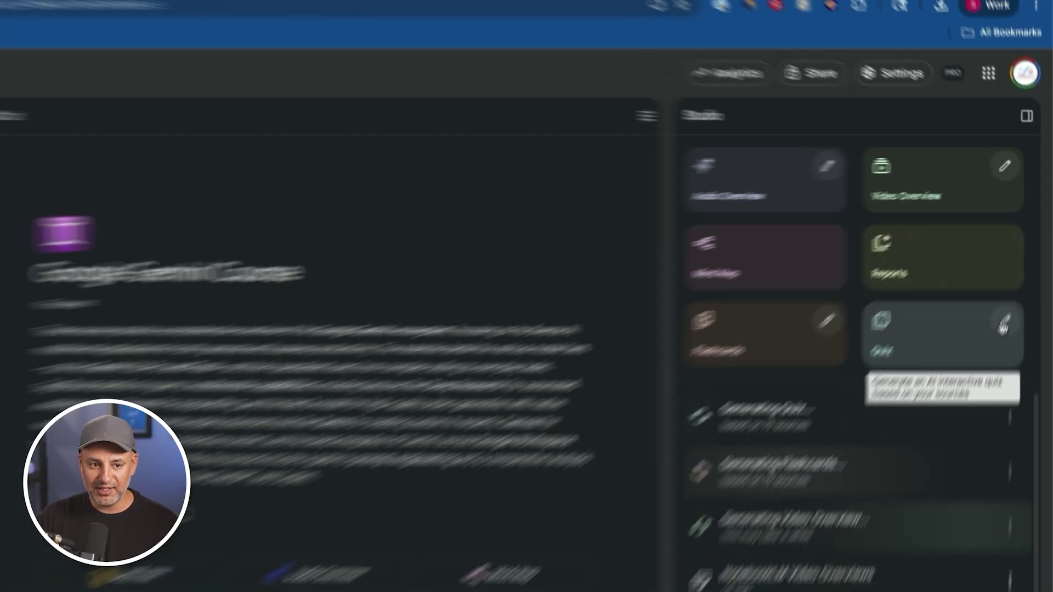
click(1004, 325)
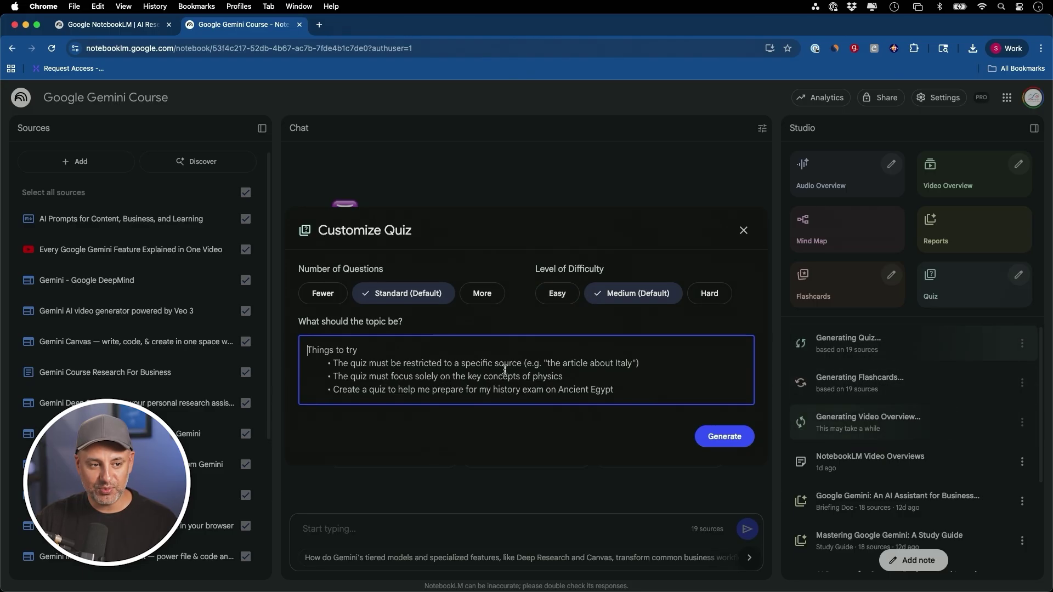
click(743, 230)
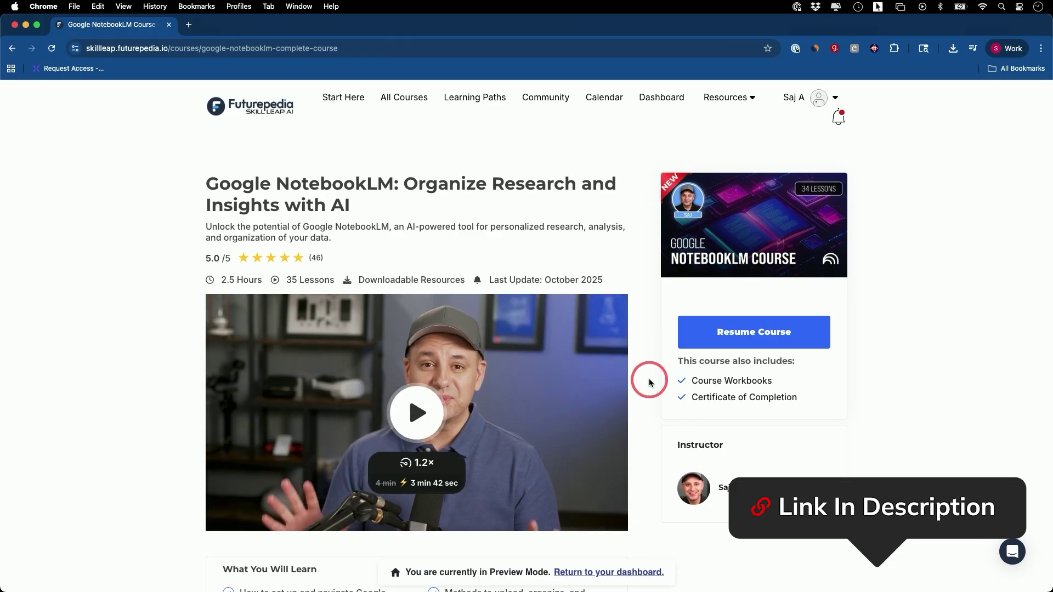
scroll(664, 384, down, 10)
scroll(649, 383, down, 6)
scroll(649, 376, up, 1)
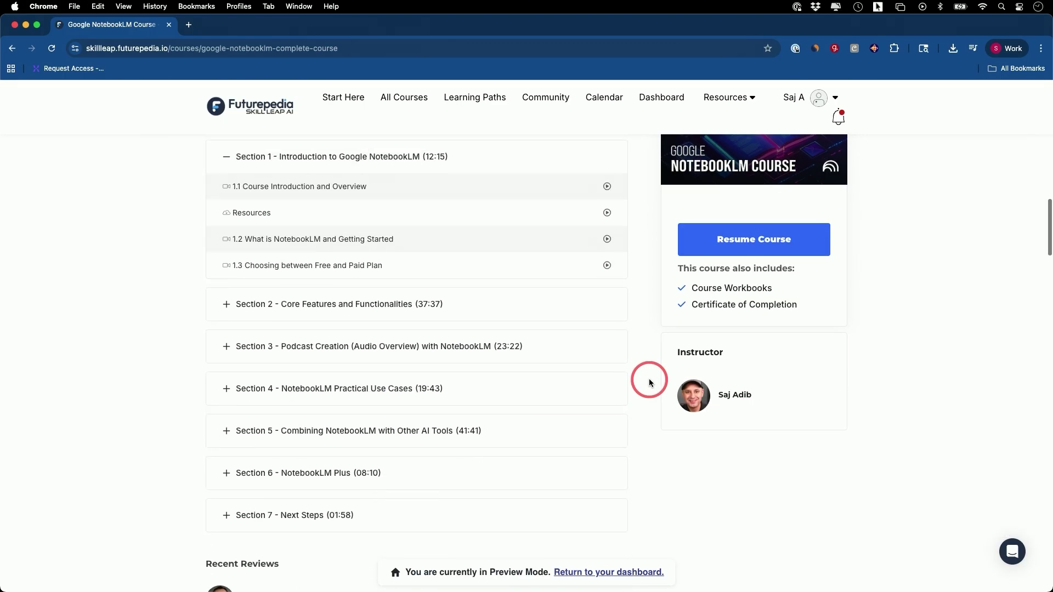
scroll(369, 434, down, 1)
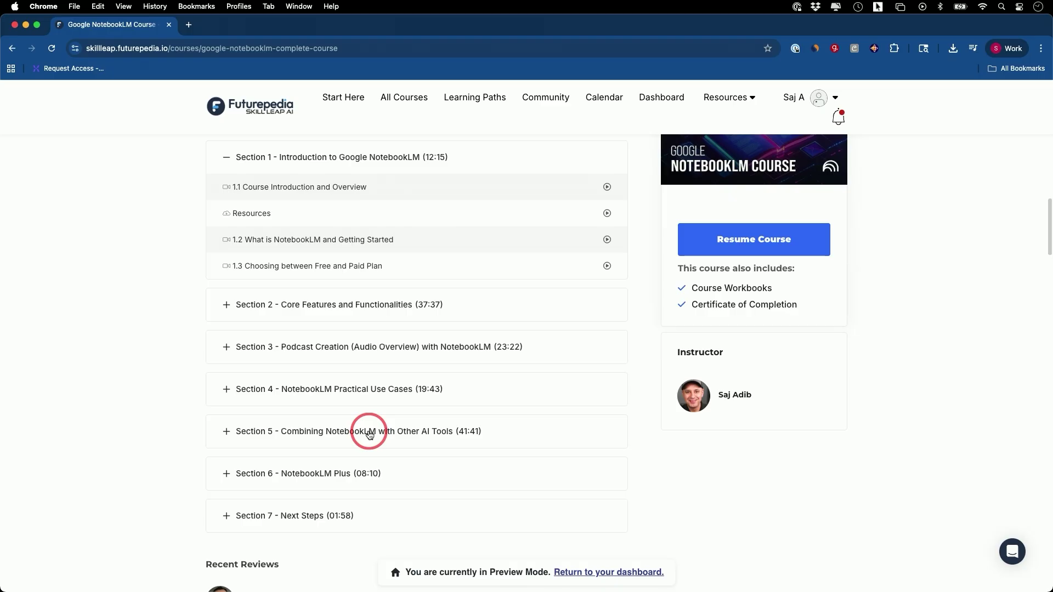
scroll(557, 403, up, 15)
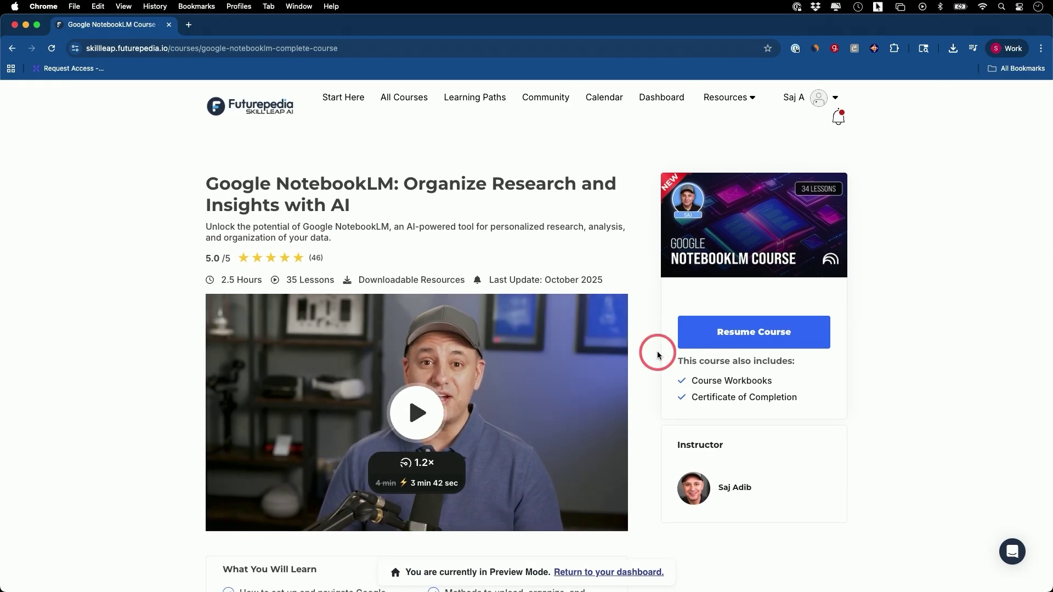
scroll(603, 368, down, 1)
scroll(487, 207, up, 1)
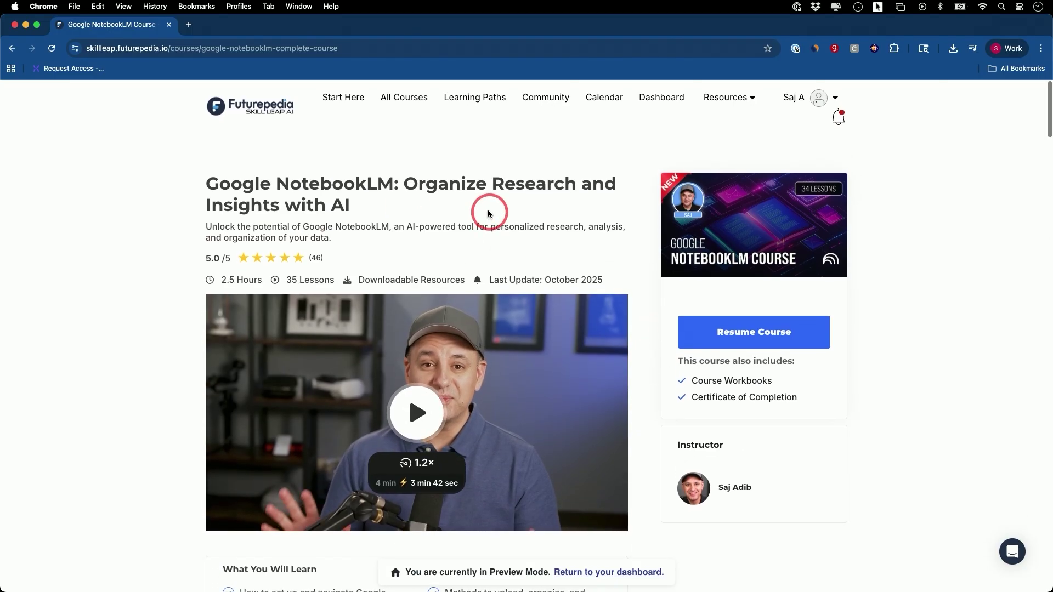
click(402, 100)
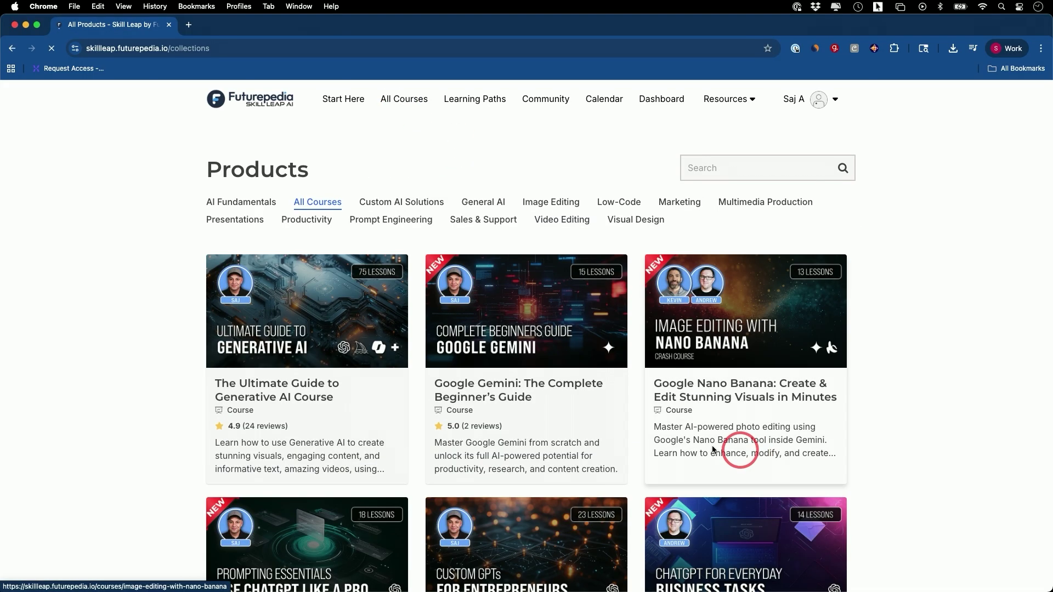
- Browse the Skill Leap course catalogue grid, then go to the AI Use Case Explorer
scroll(919, 439, down, 5)
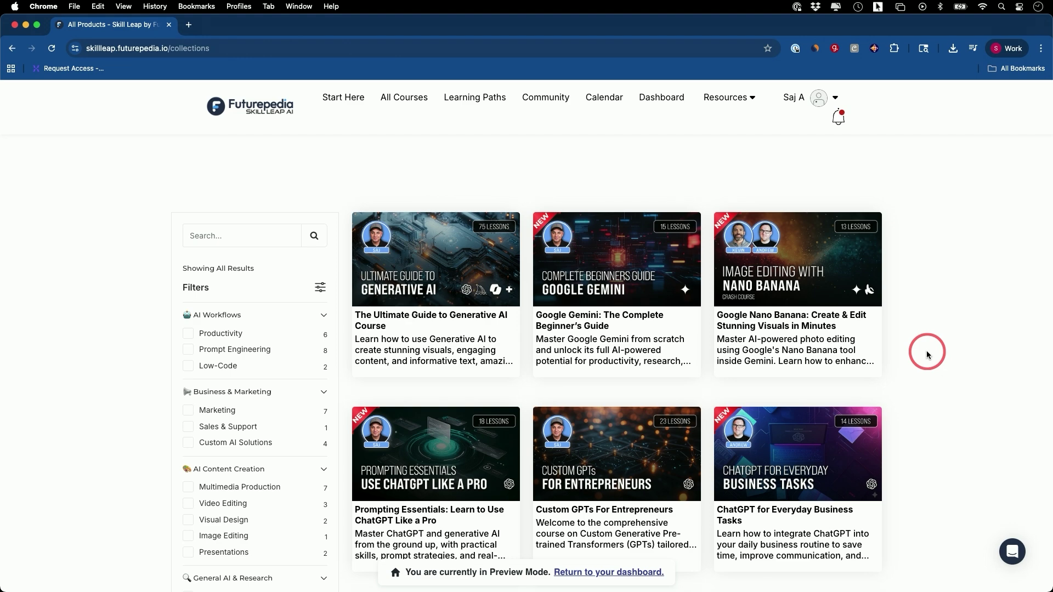
scroll(926, 362, down, 10)
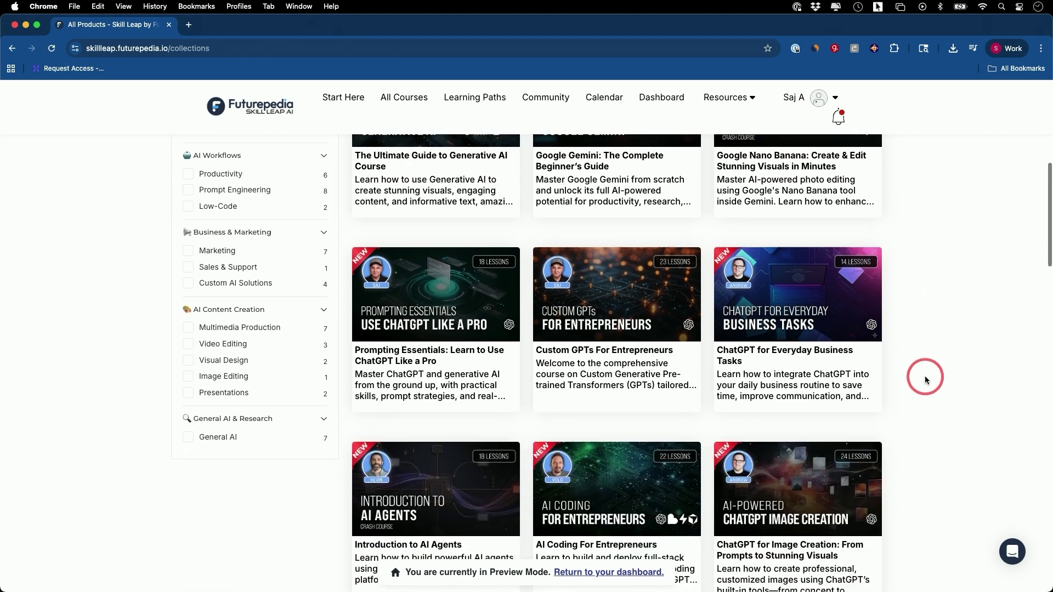
scroll(925, 379, down, 4)
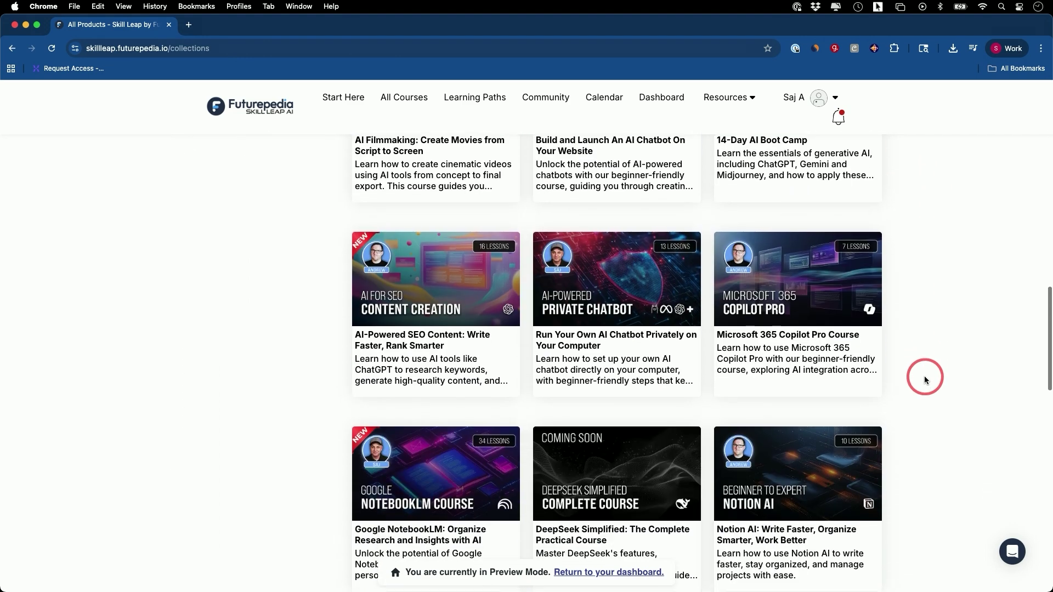
scroll(924, 379, down, 1)
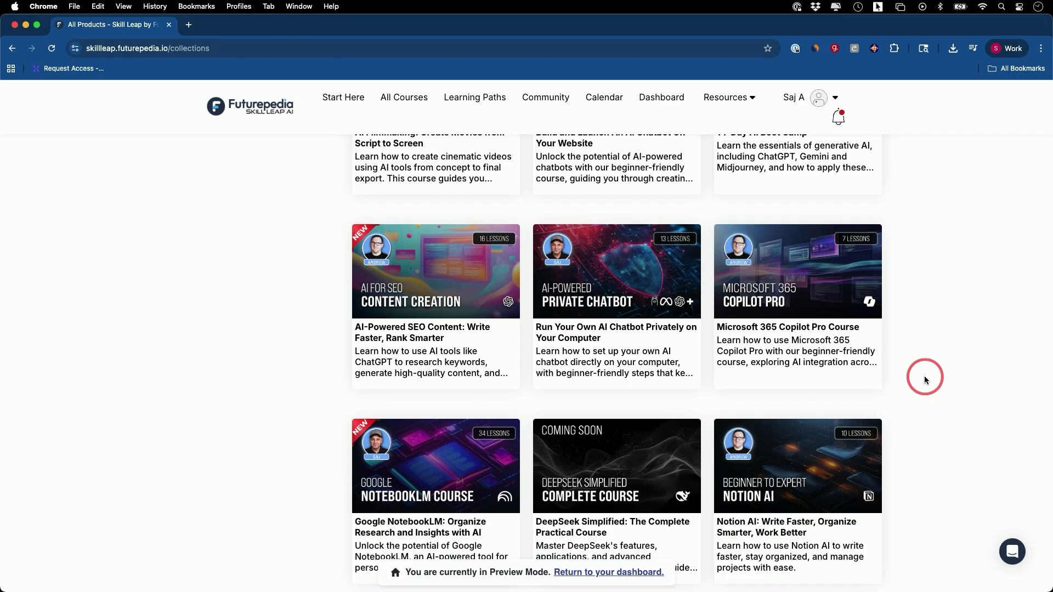
scroll(925, 378, down, 5)
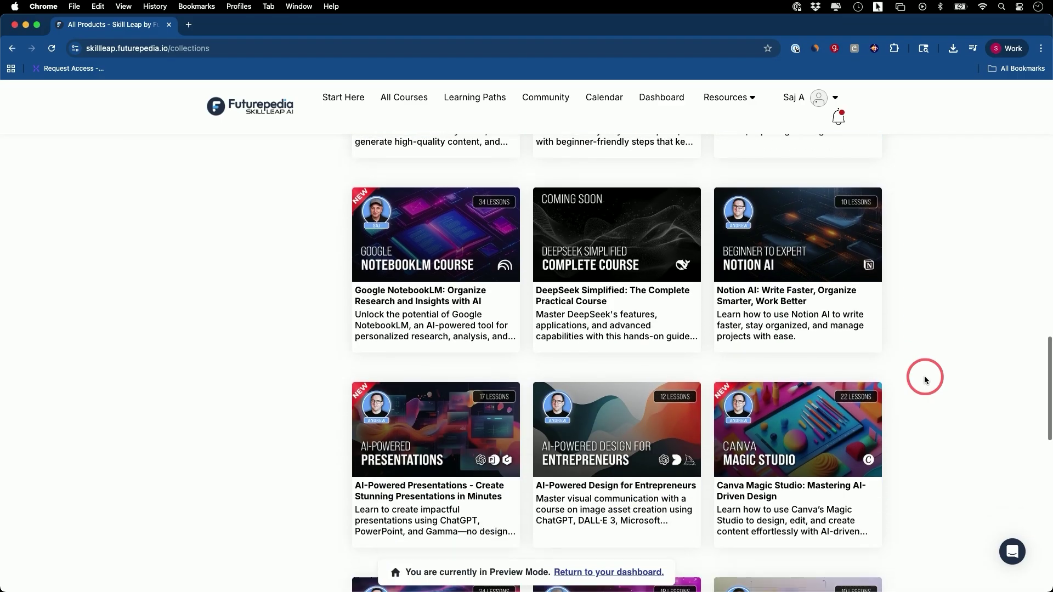
scroll(925, 378, down, 10)
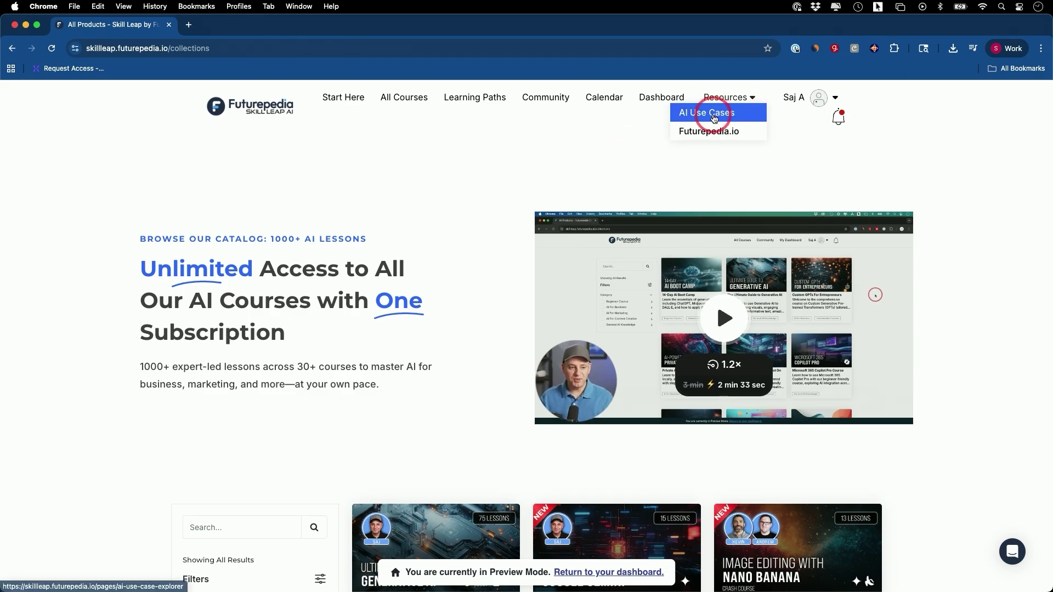
click(711, 113)
- Preview the Social Media Campaign Creator use case (5 steps, 2 prompts), then close it
scroll(1026, 277, down, 5)
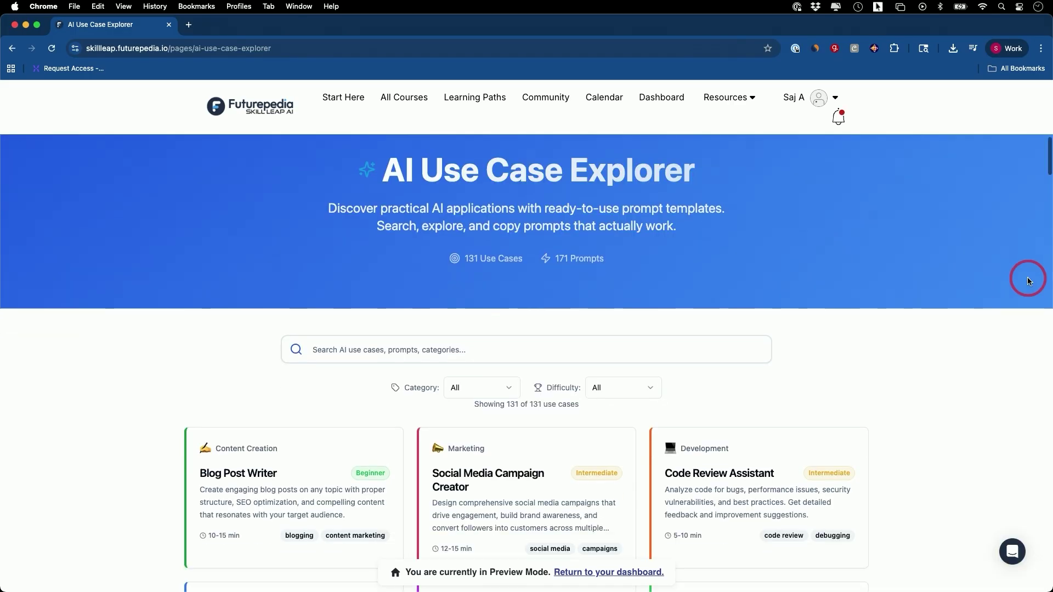
click(505, 378)
scroll(507, 372, down, 5)
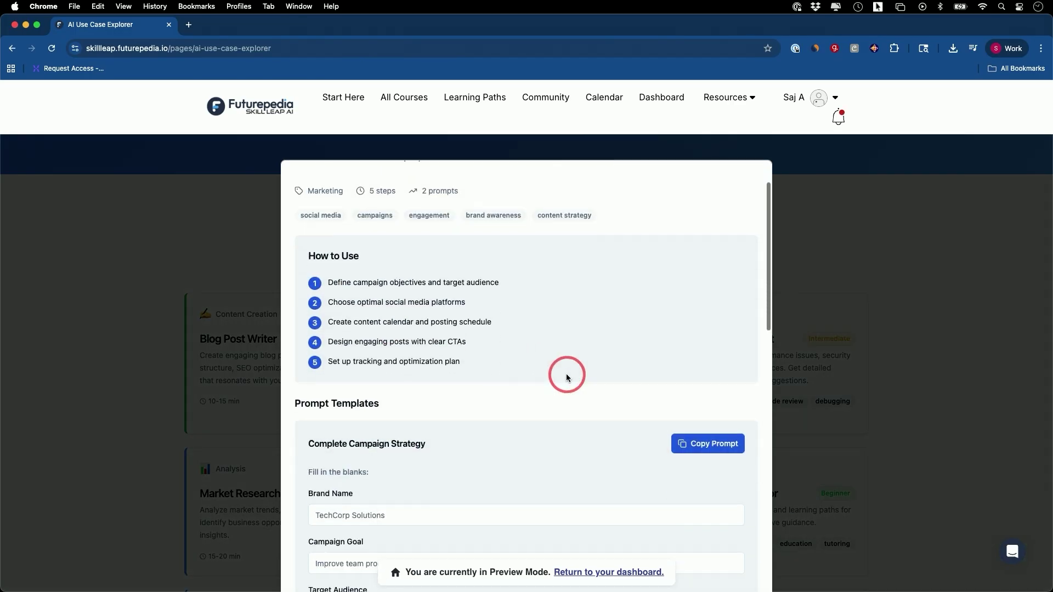
scroll(449, 367, up, 4)
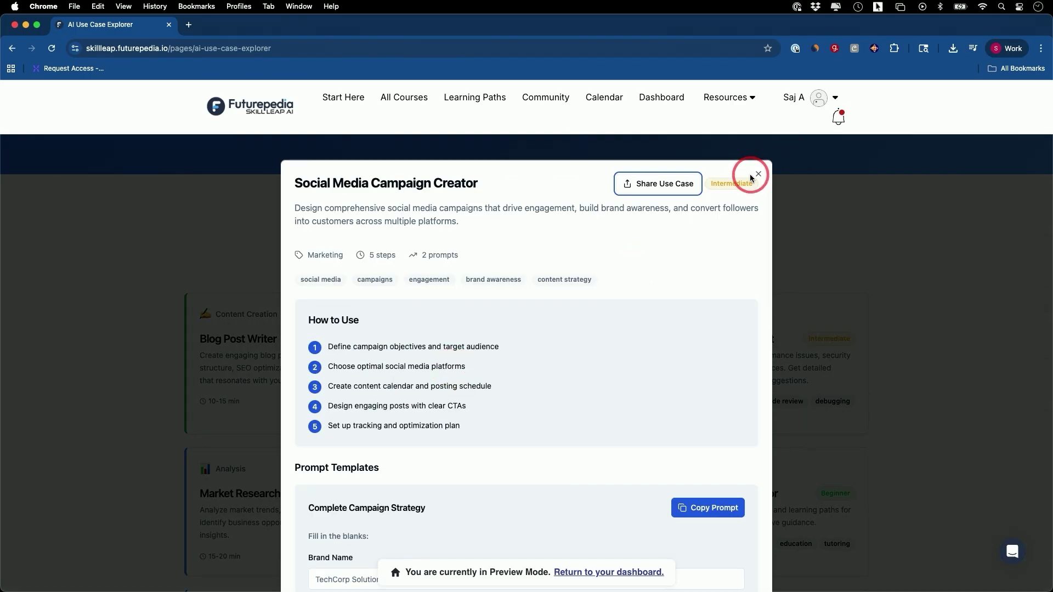
click(759, 175)
scroll(934, 297, up, 3)
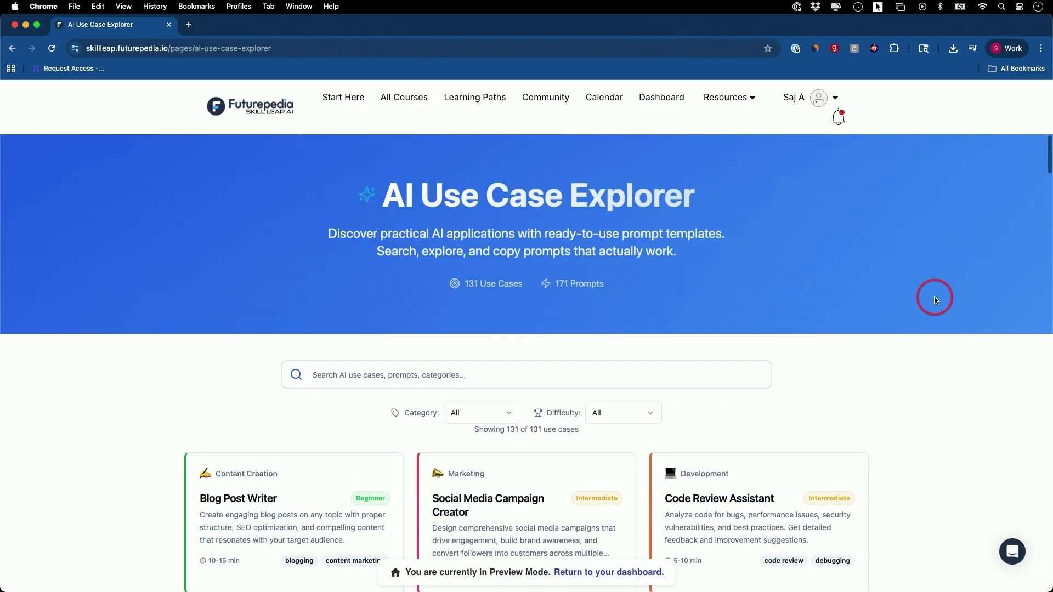